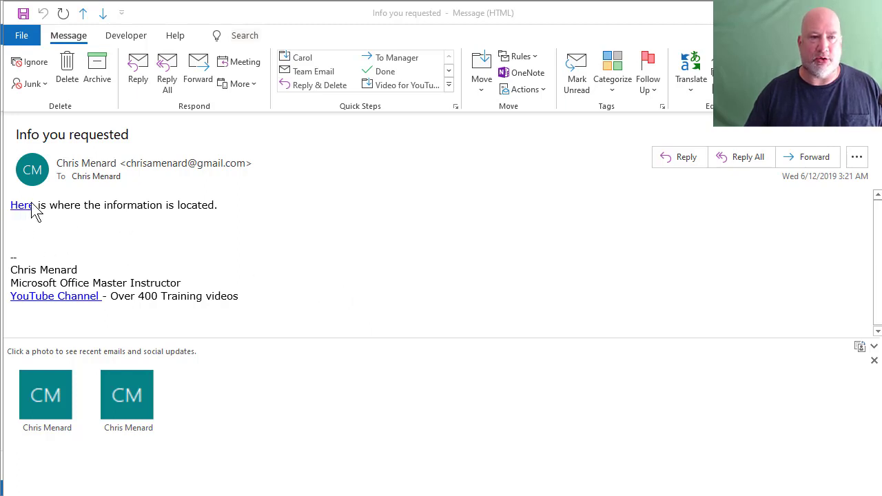
# Copy the web address behind the 'Here' link in Outlook's 'Info you requested' email
pyautogui.click(50, 238)
pyautogui.moveTo(22, 205)
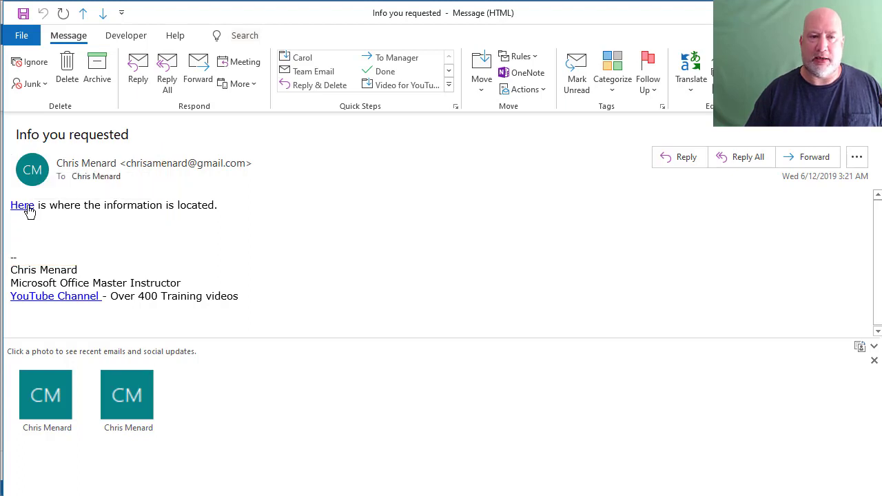
pyautogui.rightClick(28, 208)
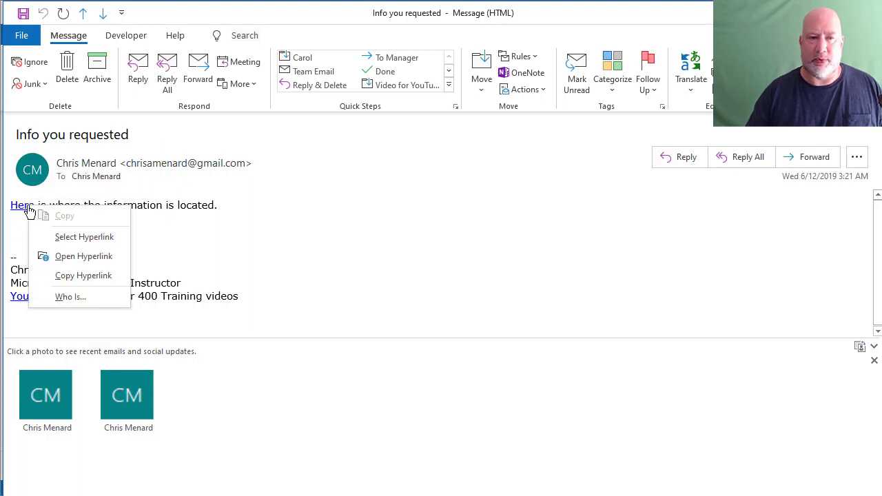
pyautogui.click(84, 276)
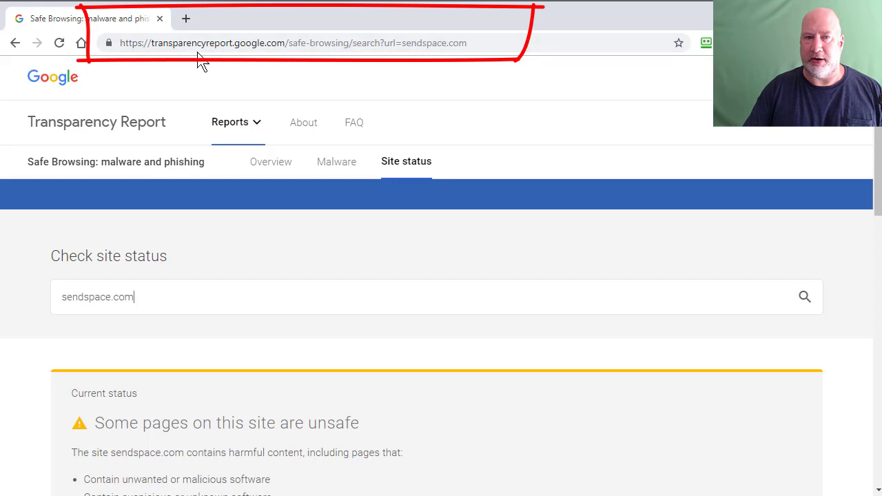
# Load the transparencyreport.google.com home page and scroll down to its Current Reports list
pyautogui.click(291, 43)
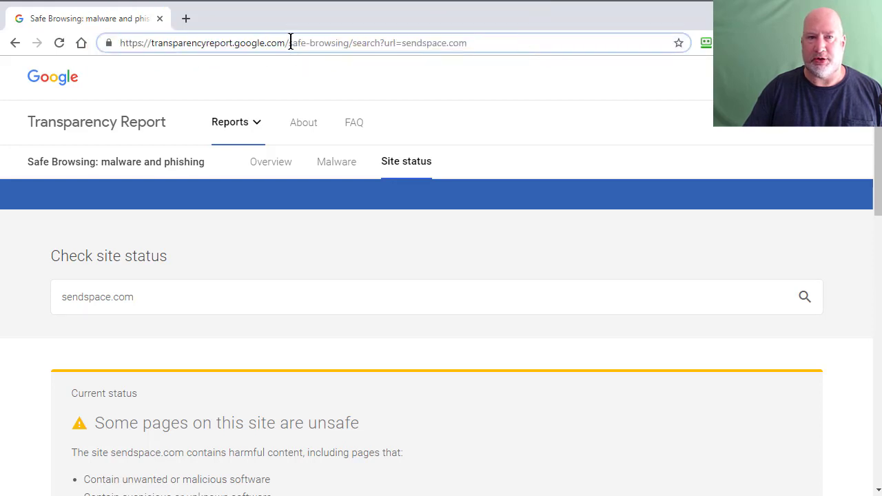
pyautogui.moveTo(292, 43); pyautogui.dragTo(541, 42)
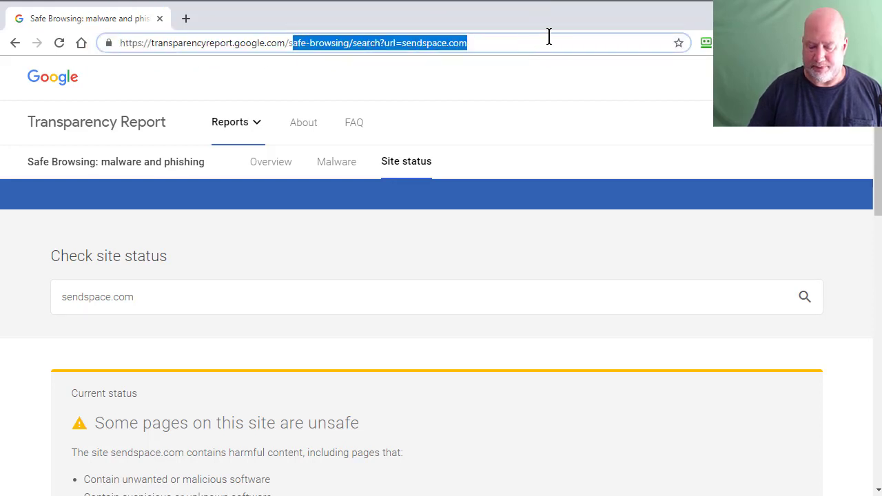
pyautogui.press('BackSpace')
pyautogui.press('Return')
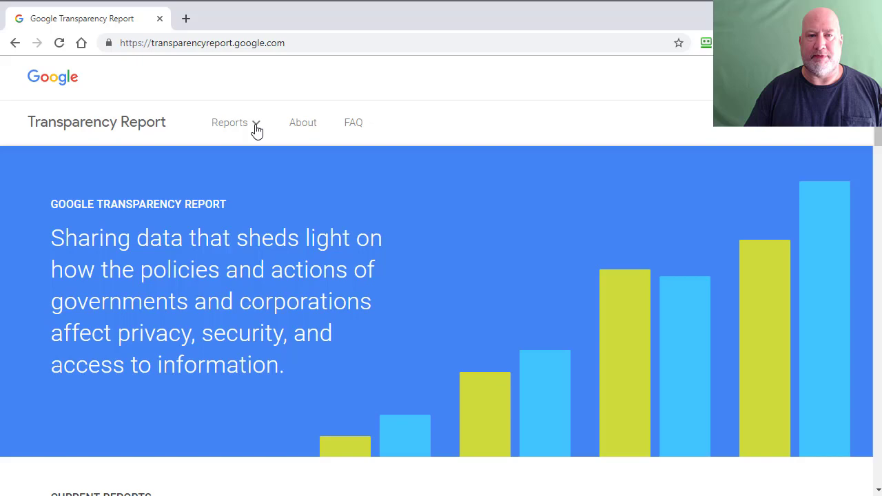
pyautogui.scroll(-3, 390, 143)
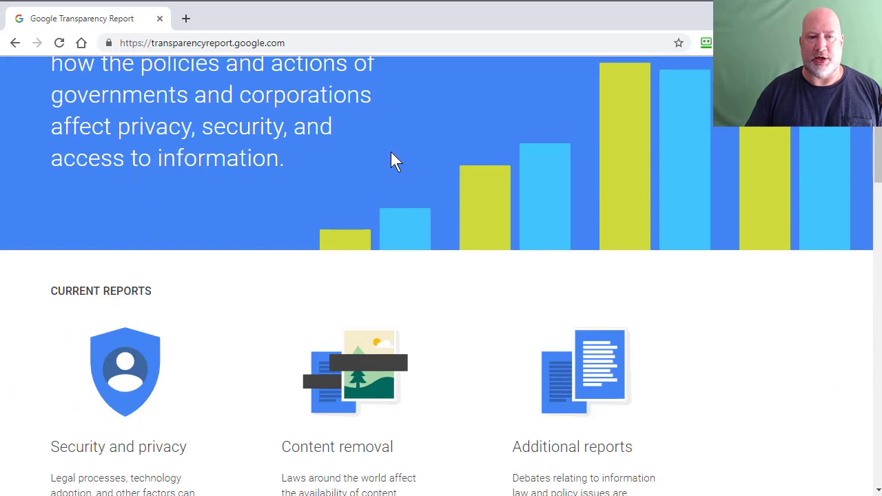
pyautogui.scroll(-3, 391, 154)
pyautogui.scroll(-3, 449, 210)
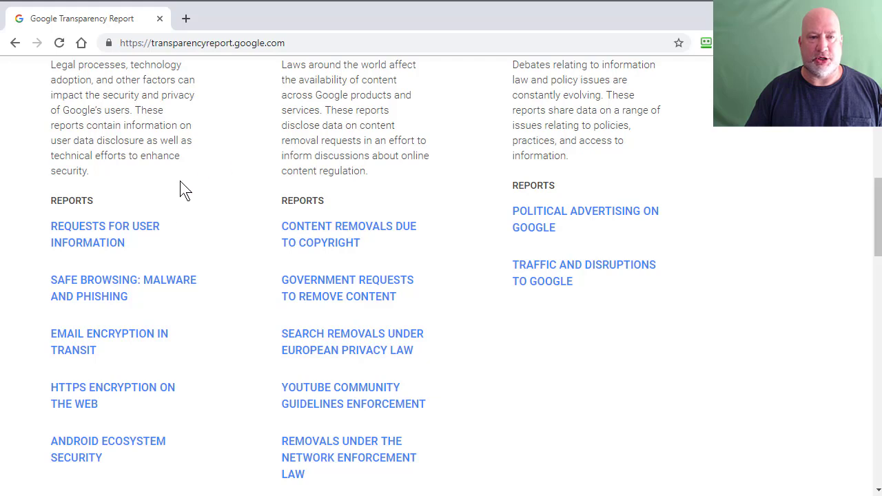
# Open the Safe Browsing: malware and phishing report and browse its Overview
pyautogui.click(95, 286)
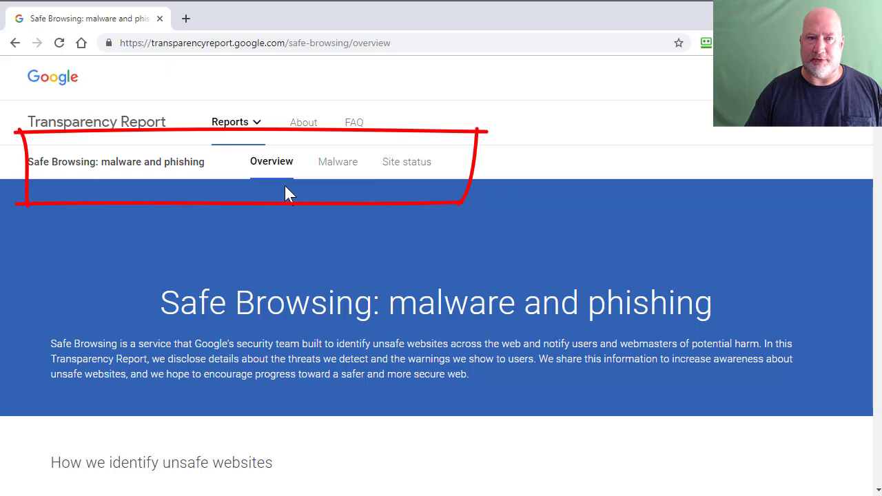
pyautogui.scroll(-3, 313, 186)
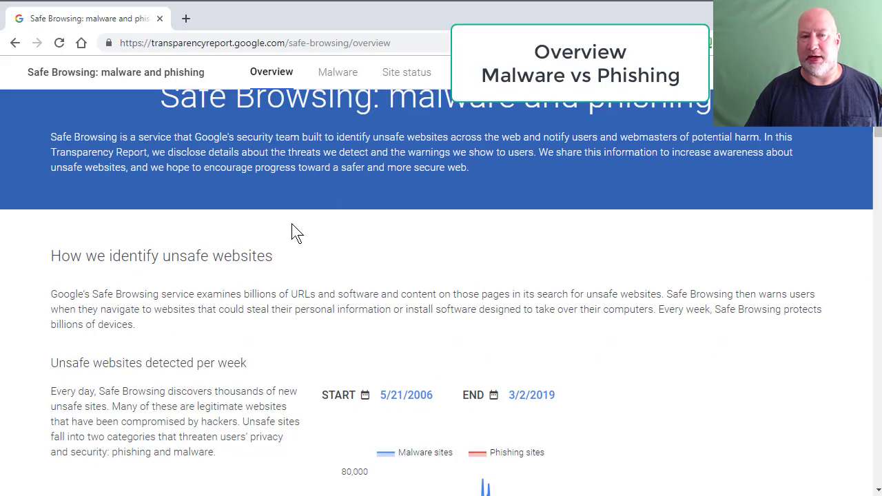
pyautogui.scroll(-3, 298, 231)
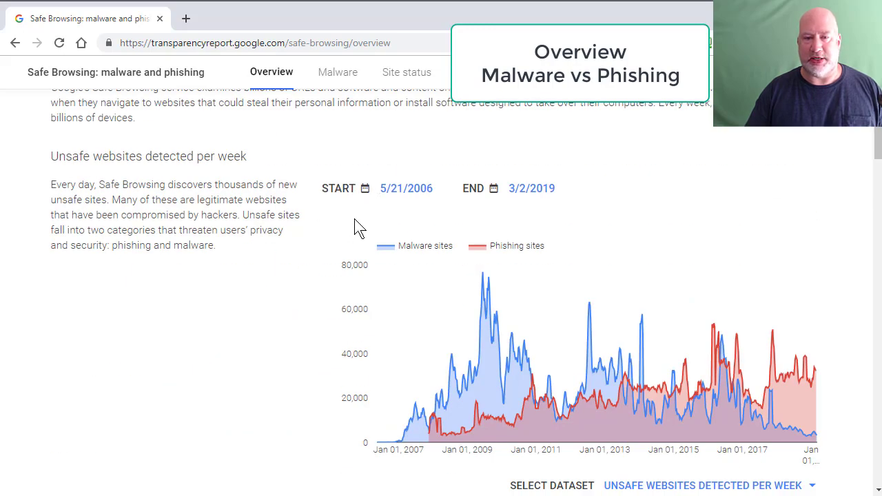
pyautogui.scroll(-4, 353, 238)
pyautogui.scroll(-2, 350, 255)
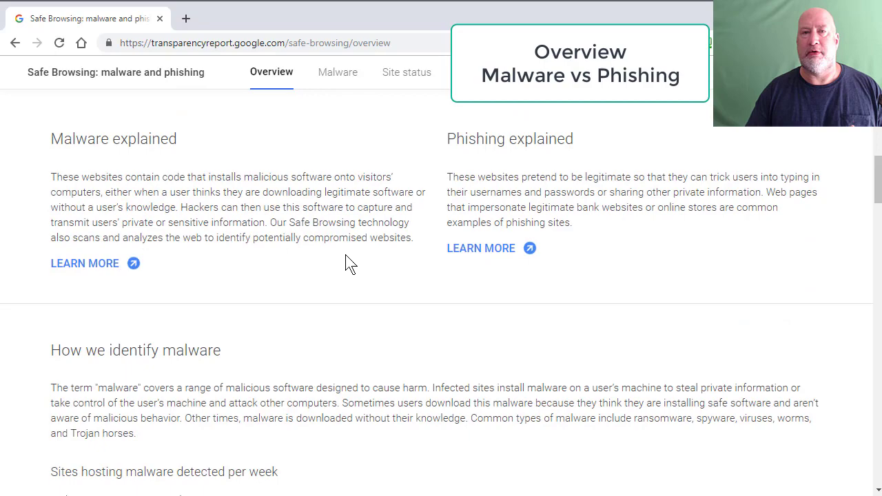
pyautogui.scroll(5, 292, 257)
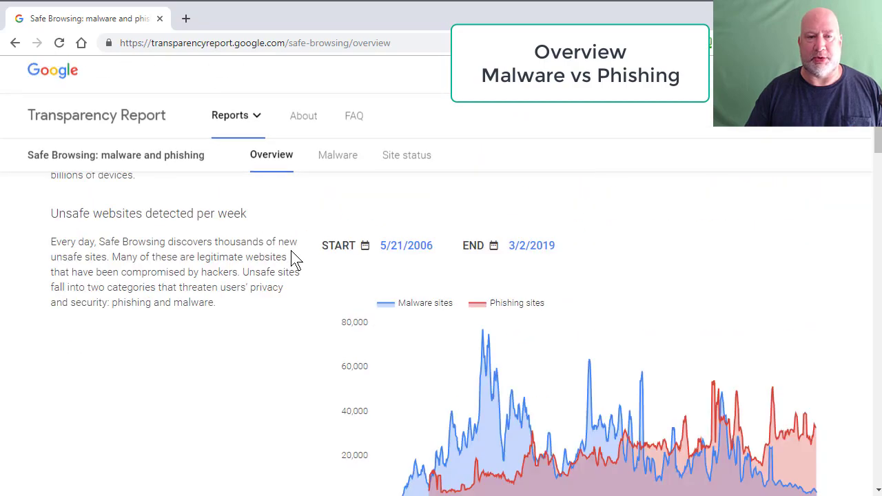
pyautogui.scroll(10, 339, 209)
# Switch to the Malware page and scroll through its 'Where malware originates' map and table
pyautogui.click(345, 171)
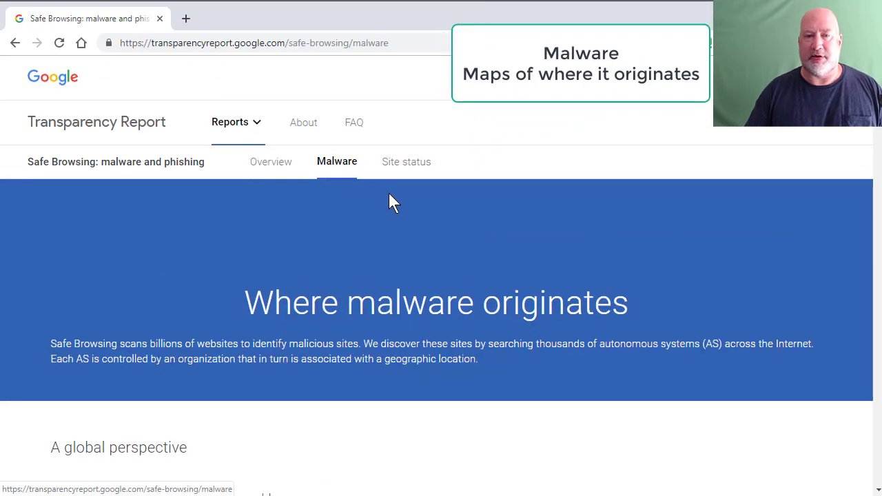
pyautogui.scroll(-3, 390, 200)
pyautogui.scroll(-3, 393, 220)
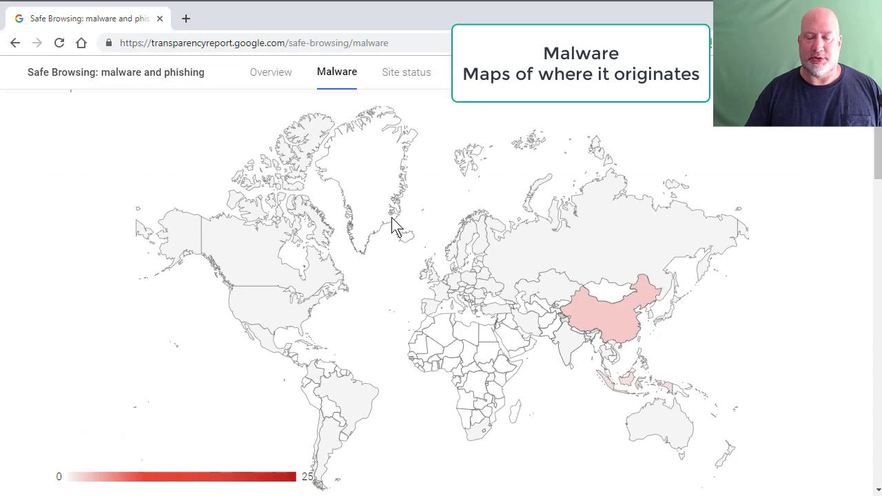
pyautogui.scroll(-3, 390, 234)
pyautogui.scroll(-3, 389, 261)
pyautogui.scroll(-3, 380, 281)
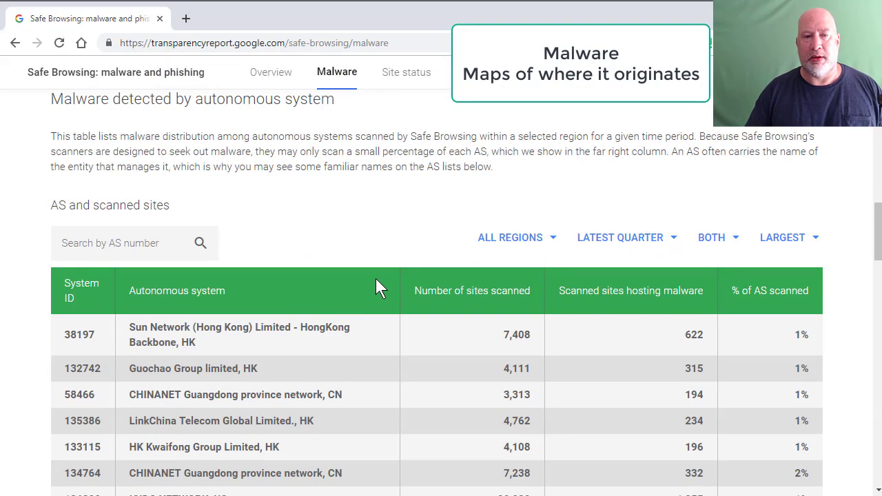
pyautogui.scroll(15, 376, 280)
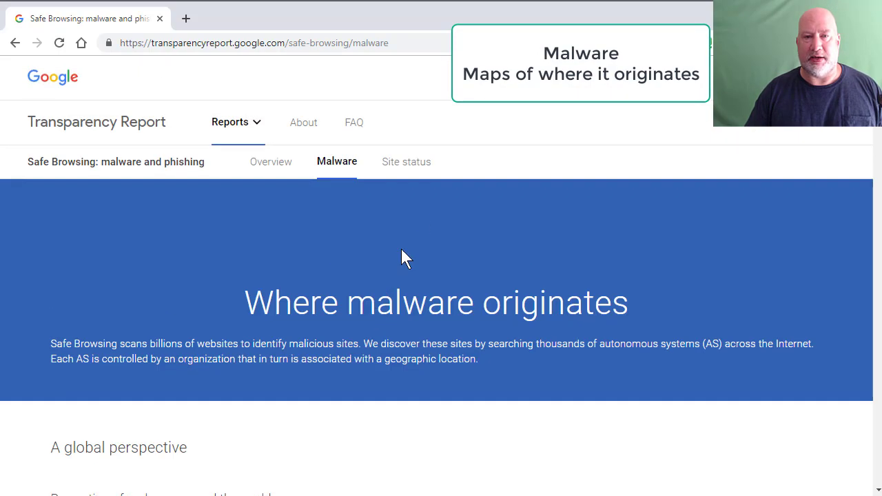
# Open the Site status checker and paste the copied email link as plain text into Search by URL
pyautogui.click(413, 164)
pyautogui.scroll(-3, 413, 167)
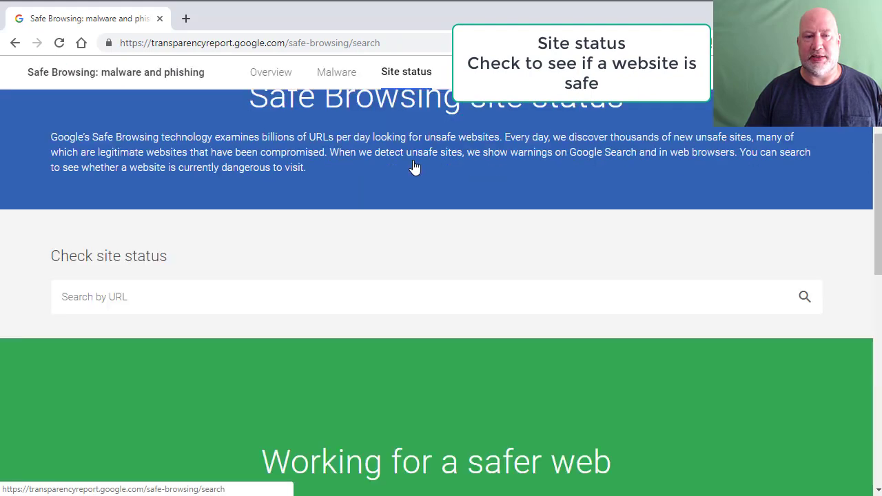
pyautogui.rightClick(86, 301)
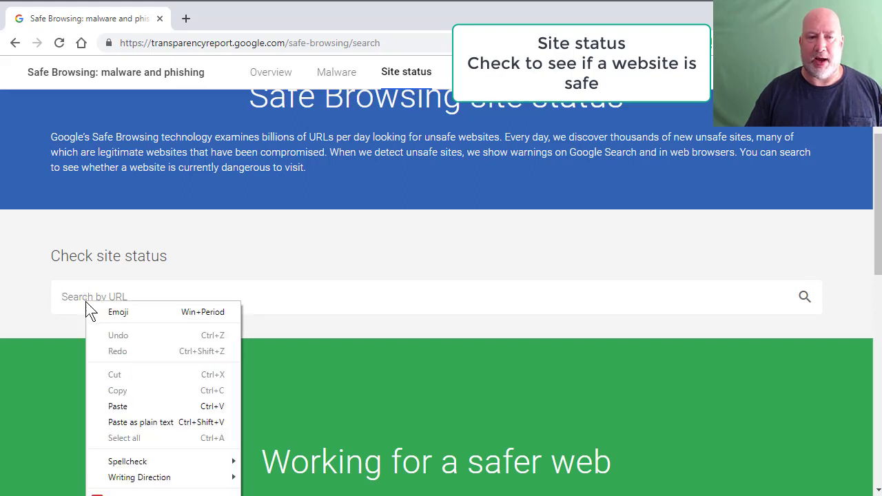
pyautogui.click(145, 422)
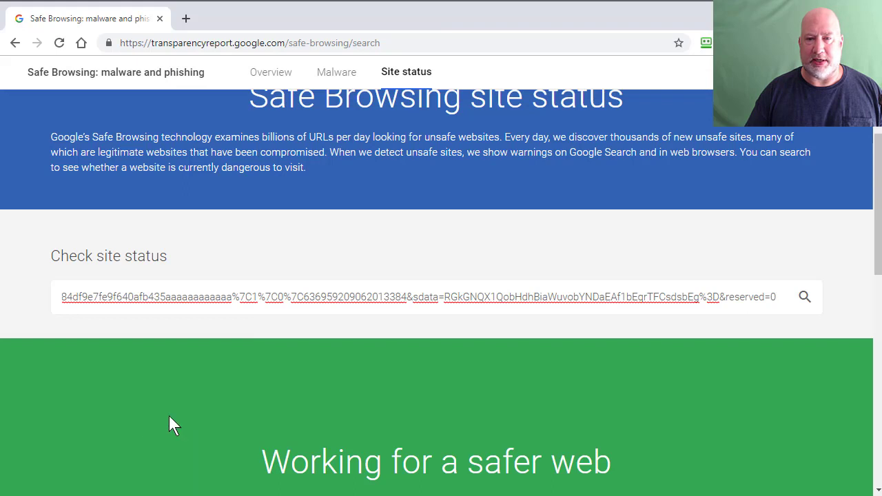
# Delete the pasted link, leaving the Search by URL box empty
pyautogui.press('Home')
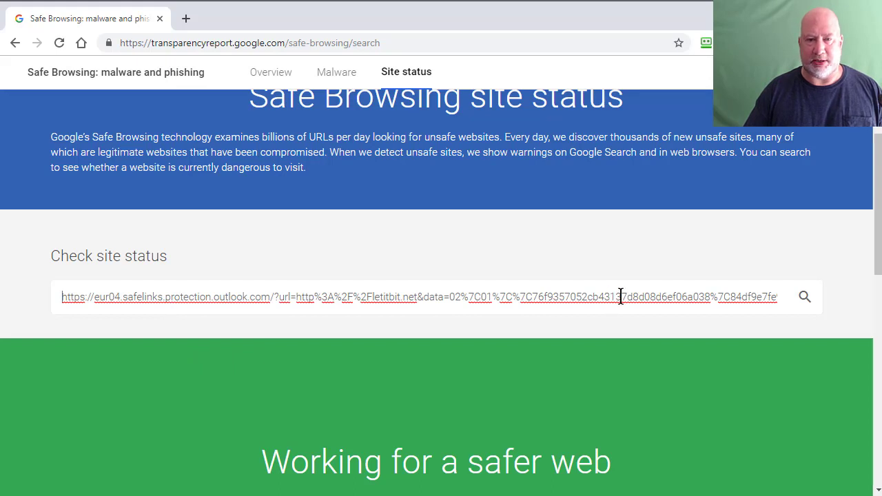
pyautogui.moveTo(751, 296); pyautogui.dragTo(179, 336)
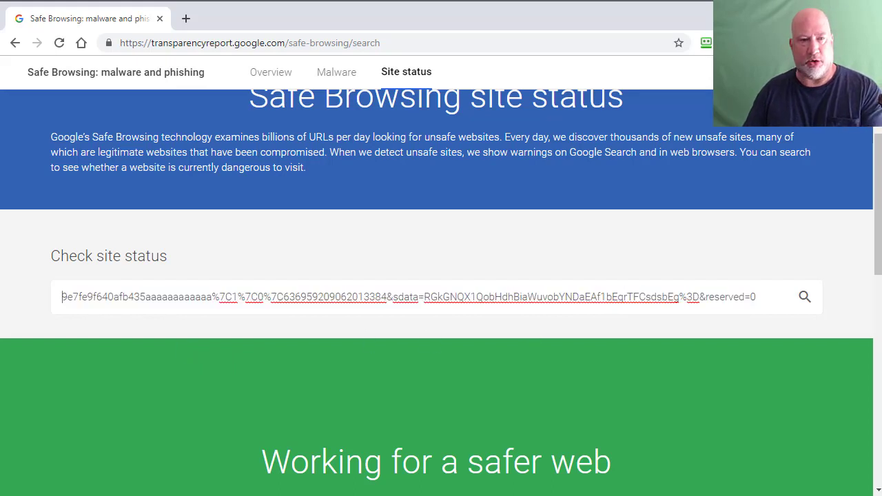
pyautogui.press('Delete')
pyautogui.press('Delete')
pyautogui.press('Delete')
pyautogui.press('Delete')
pyautogui.press('Delete')
pyautogui.press('Delete')
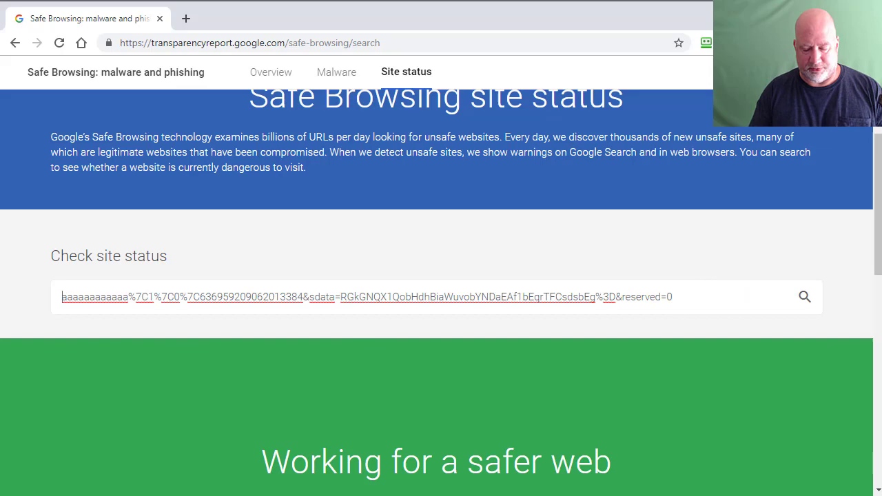
pyautogui.hotkey('ctrl', 'a')
pyautogui.press('Delete')
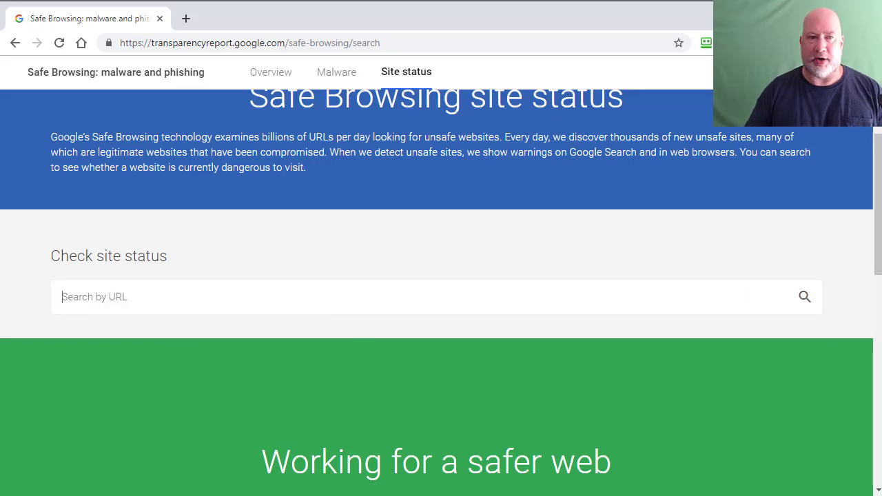
# Back in the Outlook email, copy the 'Here' link's real address, letitbit.net
pyautogui.hotkey('alt', 'Tab')
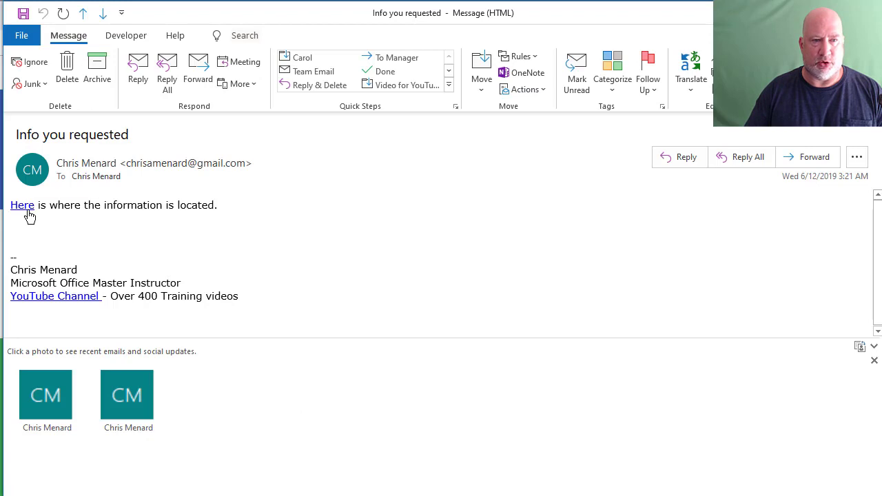
pyautogui.rightClick(29, 216)
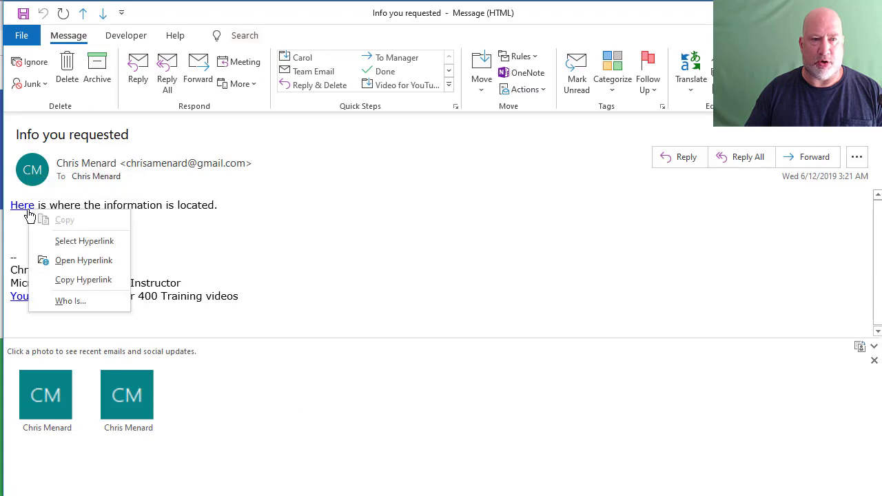
pyautogui.click(252, 229)
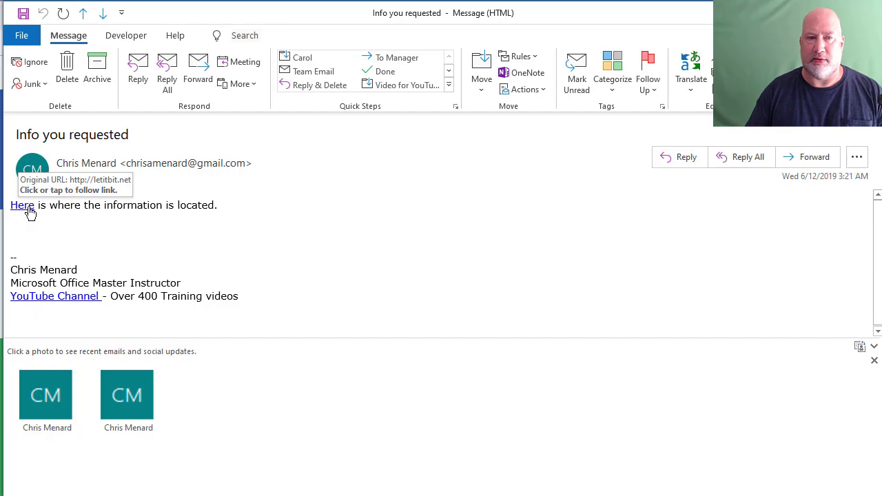
# Run a Safe Browsing site status check on letitbit.net and review its partly unsafe verdict
pyautogui.hotkey('alt', 'Tab')
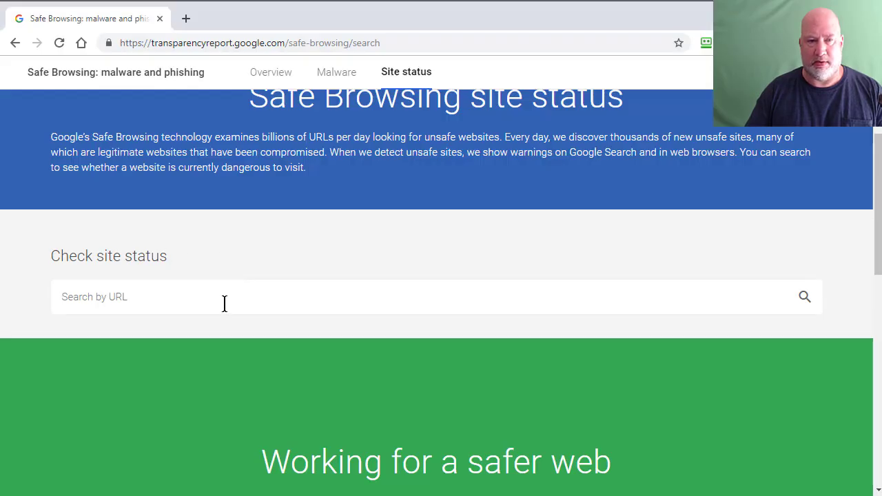
pyautogui.write('letit')
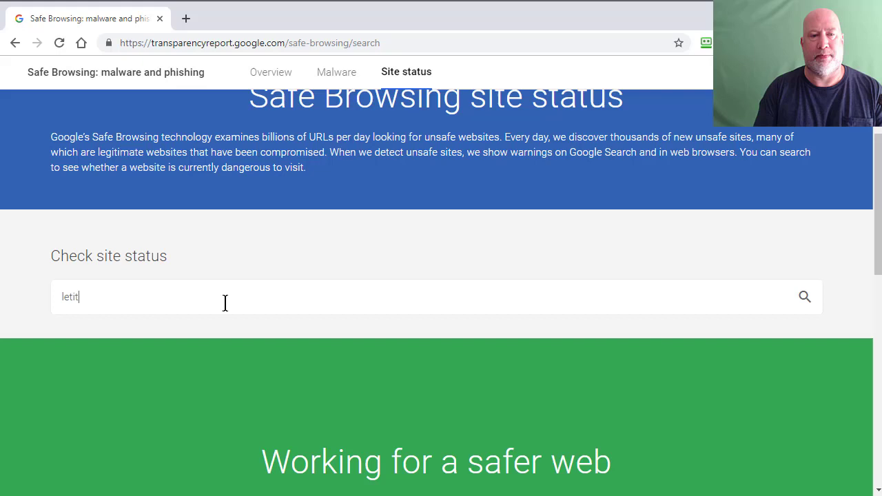
pyautogui.write('bit.net')
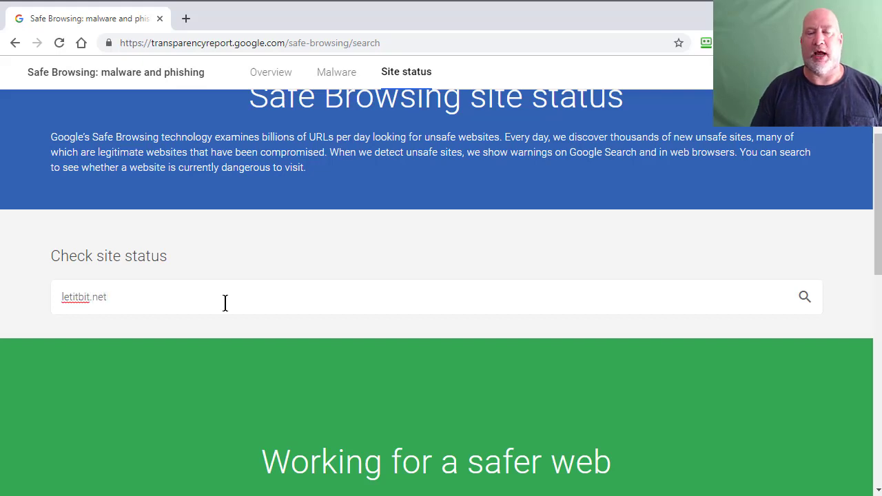
pyautogui.press('Return')
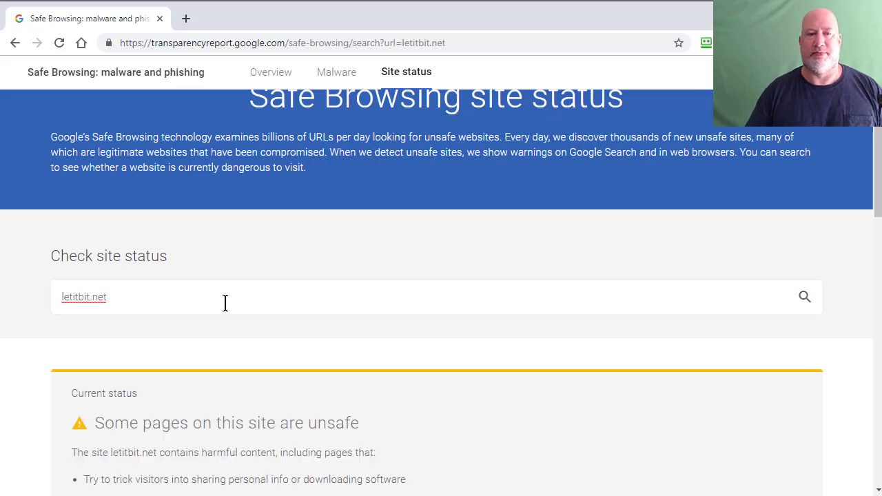
pyautogui.scroll(-3, 225, 302)
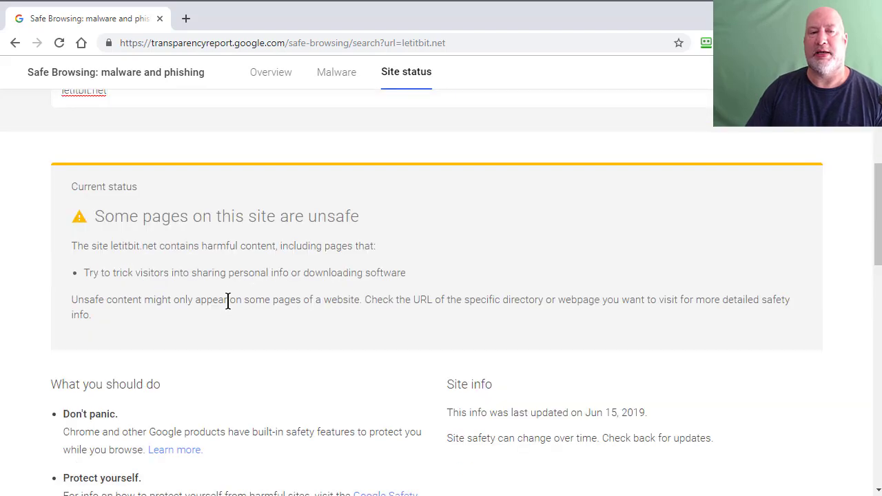
pyautogui.scroll(2, 282, 239)
pyautogui.scroll(1, 282, 238)
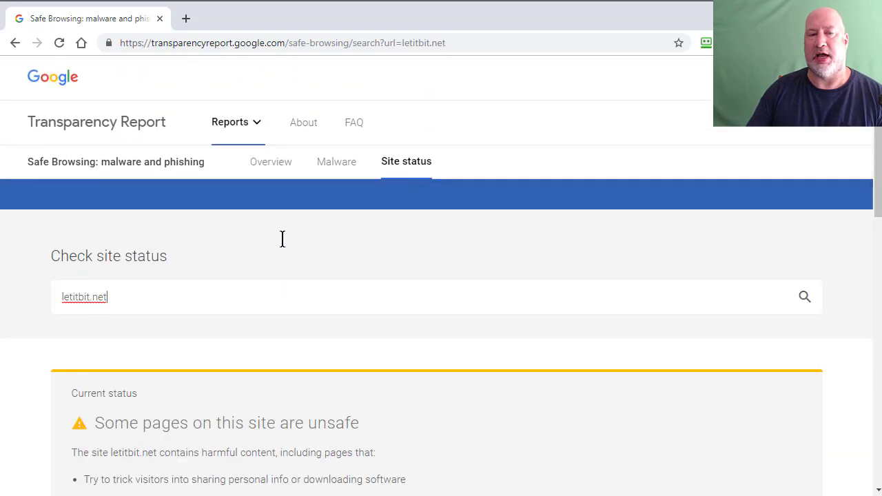
pyautogui.scroll(-3, 288, 241)
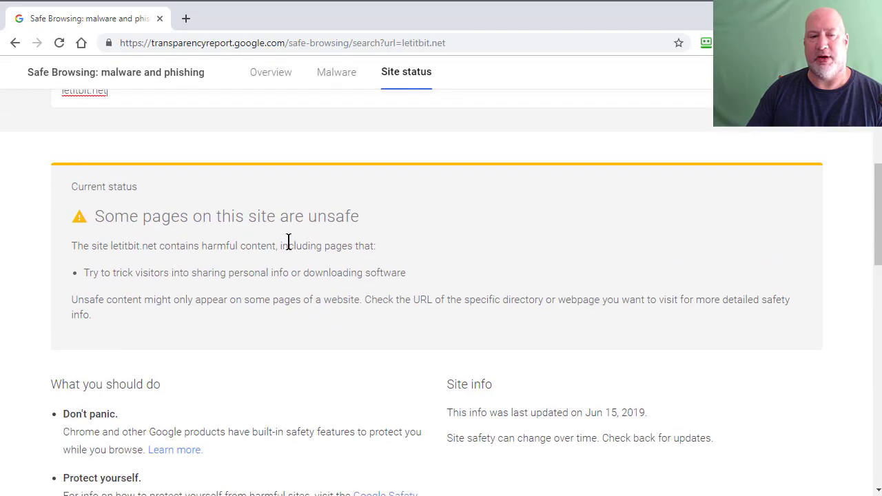
pyautogui.scroll(-3, 288, 250)
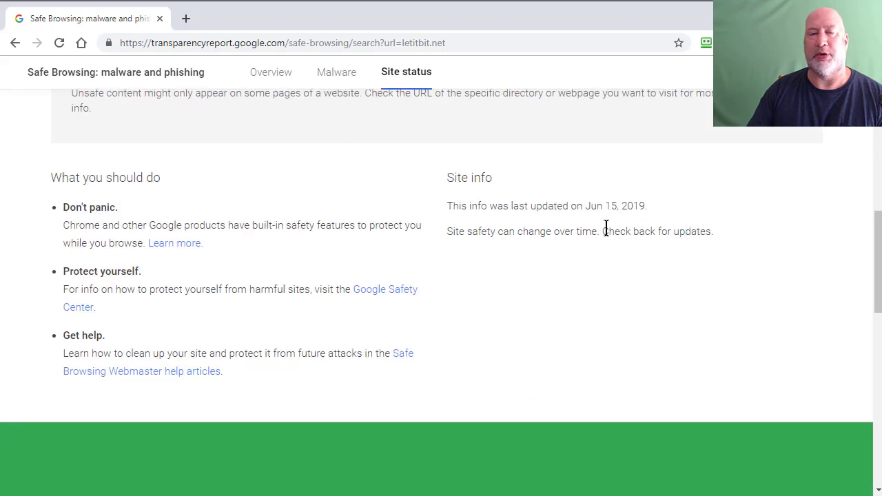
pyautogui.scroll(4, 607, 227)
pyautogui.scroll(2, 606, 227)
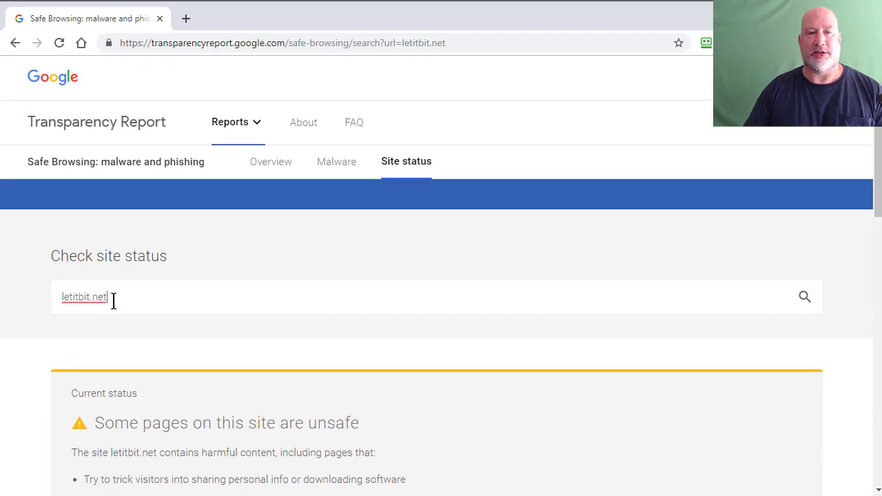
# Check chrismenardtraining.com's site status and review the green 'no unsafe content found' result
pyautogui.moveTo(114, 299); pyautogui.dragTo(22, 301)
pyautogui.write('chrismen')
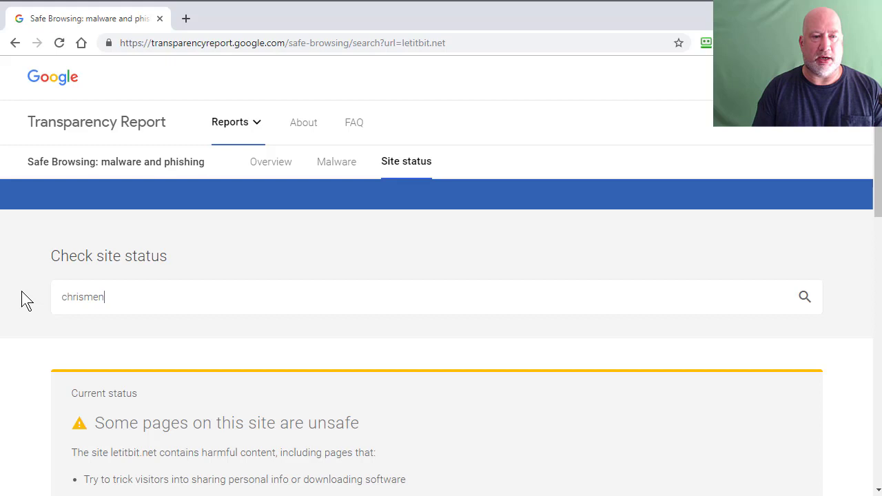
pyautogui.write('ardtraining.com')
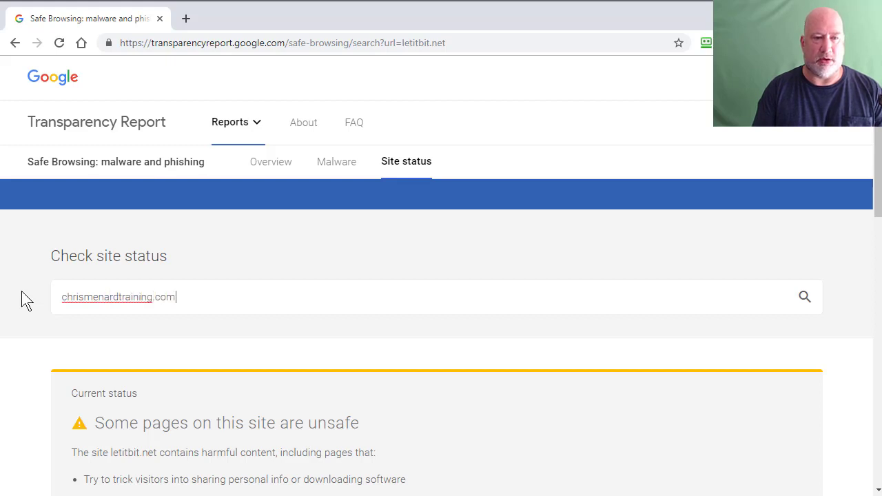
pyautogui.press('Return')
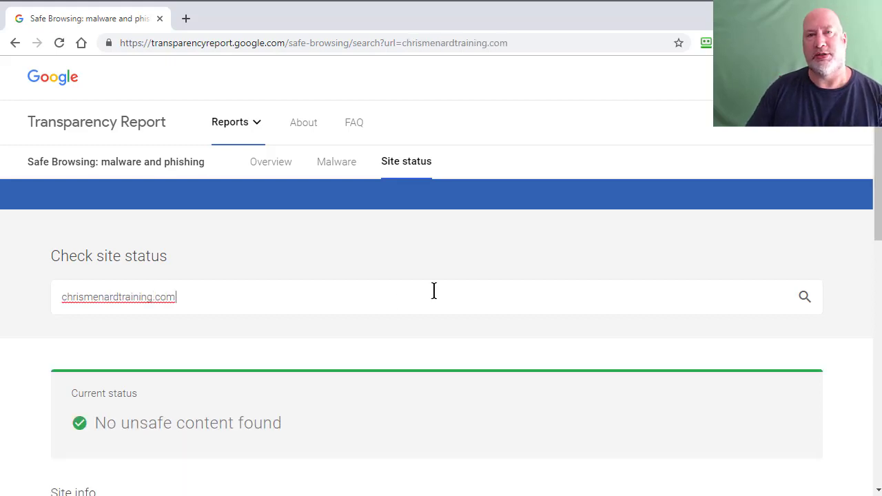
pyautogui.scroll(-2, 434, 291)
pyautogui.scroll(-1, 434, 291)
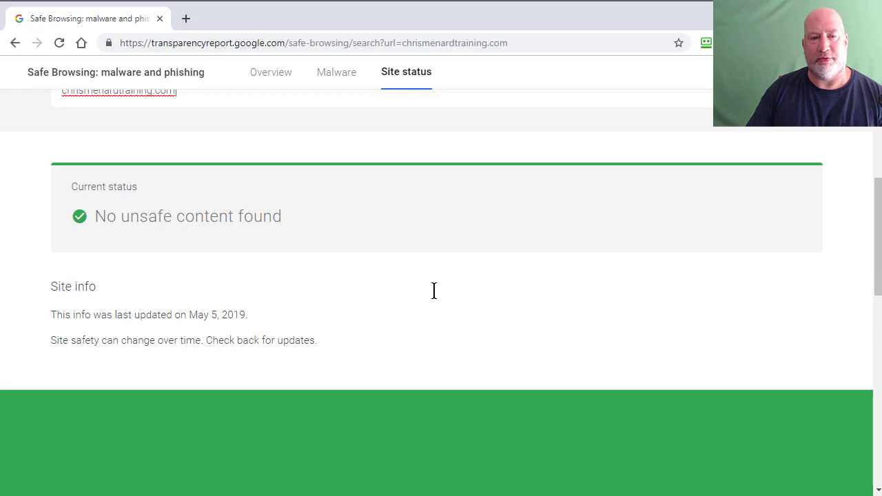
pyautogui.scroll(-3, 434, 291)
pyautogui.scroll(10, 419, 296)
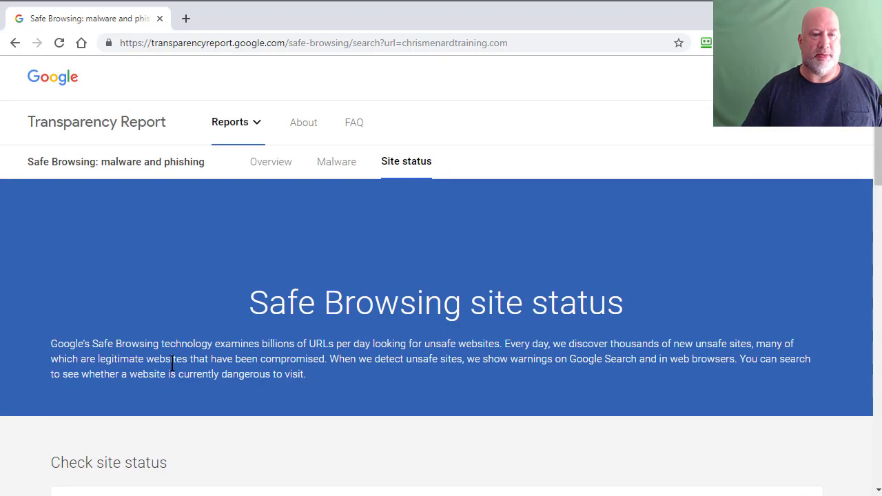
pyautogui.scroll(-3, 172, 364)
pyautogui.moveTo(200, 303); pyautogui.dragTo(78, 288)
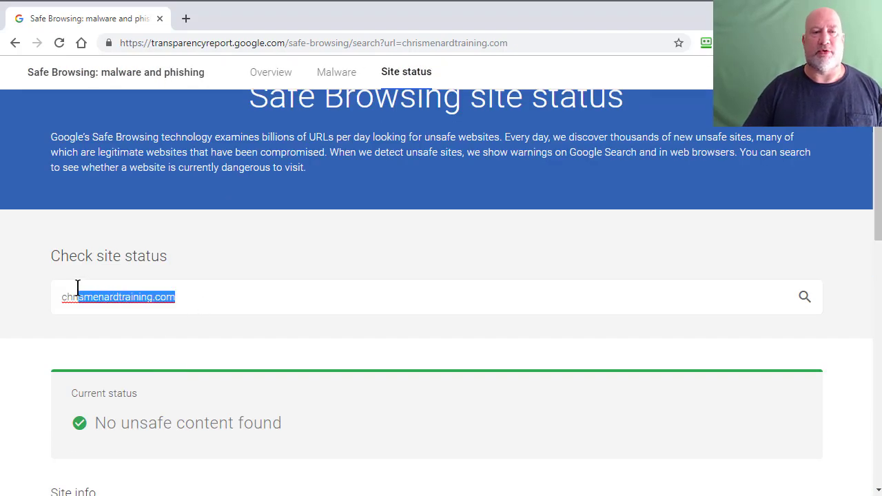
# Check sendspace.com and review its unsafe-pages verdict for unwanted or malicious software
pyautogui.press('BackSpace')
pyautogui.press('BackSpace')
pyautogui.press('BackSpace')
pyautogui.press('BackSpace')
pyautogui.press('BackSpace')
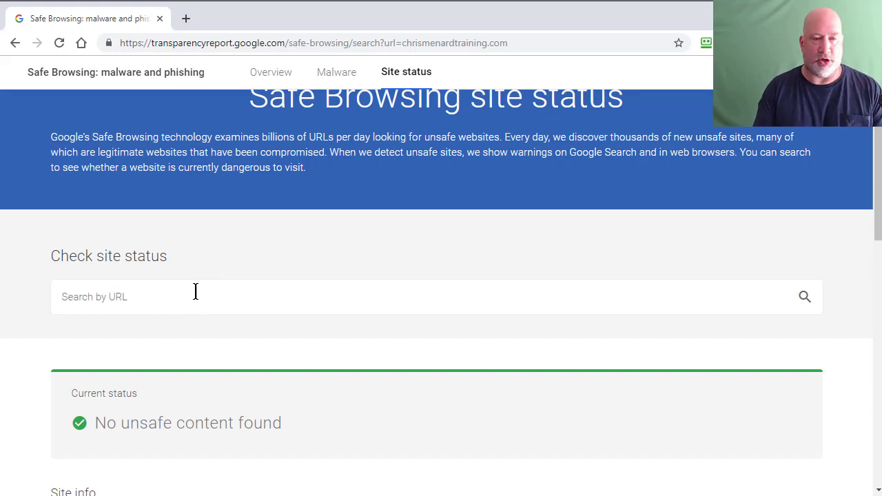
pyautogui.write('sends')
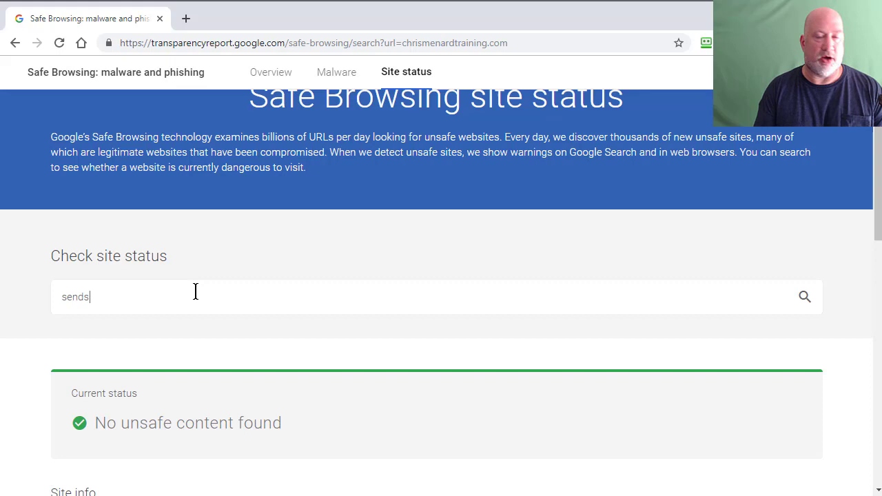
pyautogui.write('pace.com')
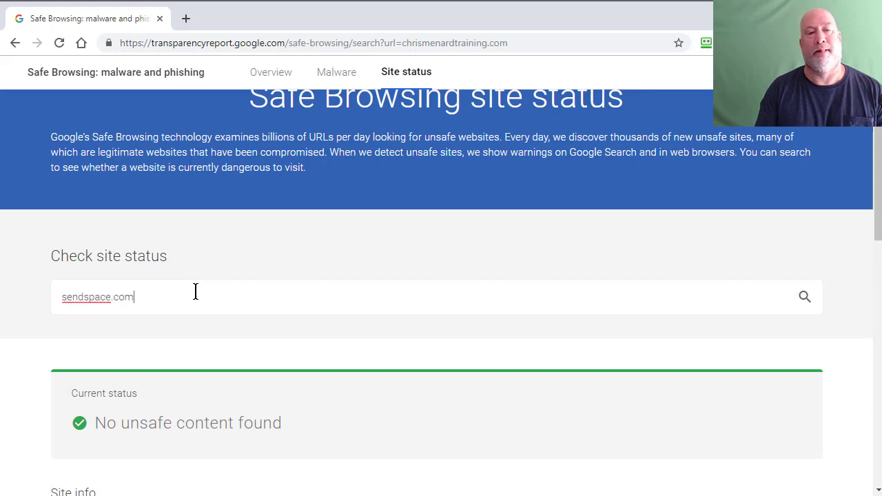
pyautogui.press('Return')
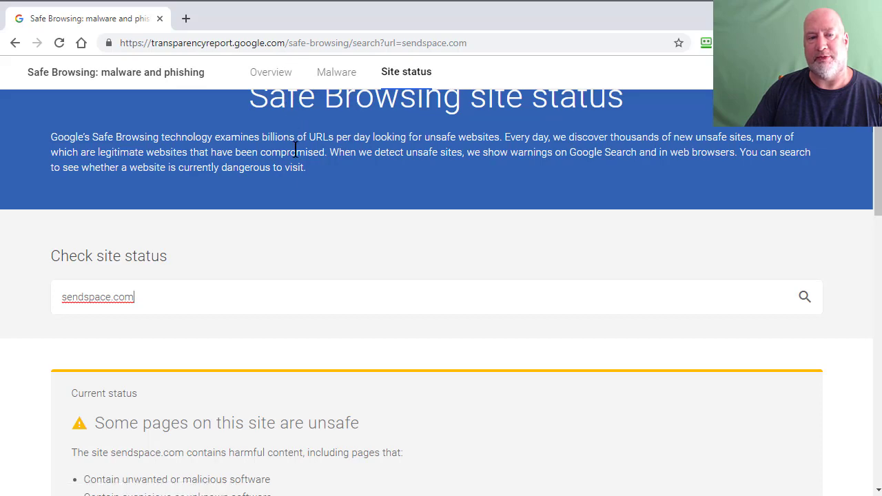
pyautogui.scroll(-3, 282, 179)
pyautogui.scroll(5, 210, 269)
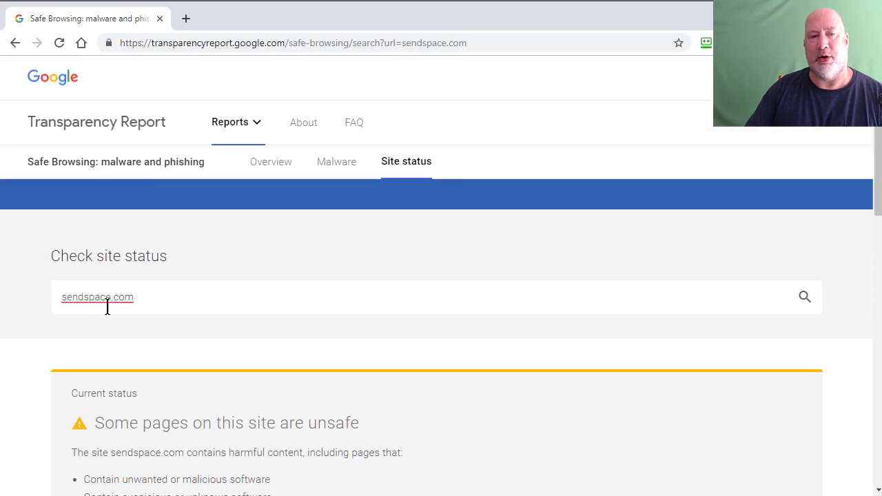
pyautogui.scroll(-3, 107, 307)
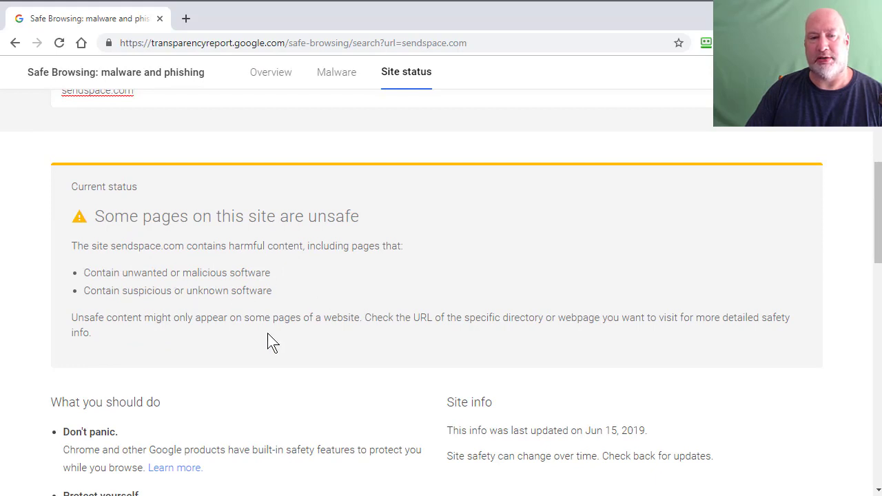
pyautogui.scroll(3, 337, 333)
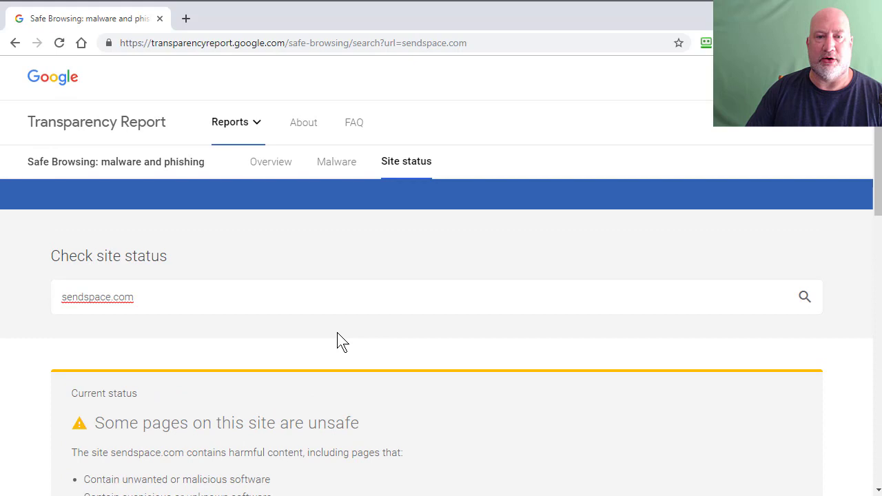